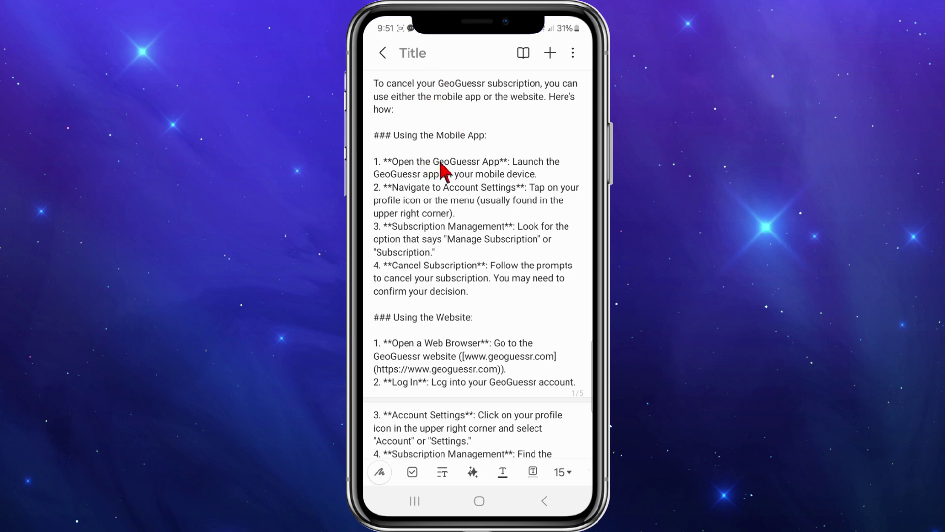
{"action": "scroll", "coordinate": [441, 171], "scroll_direction": "down", "scroll_amount": 2}
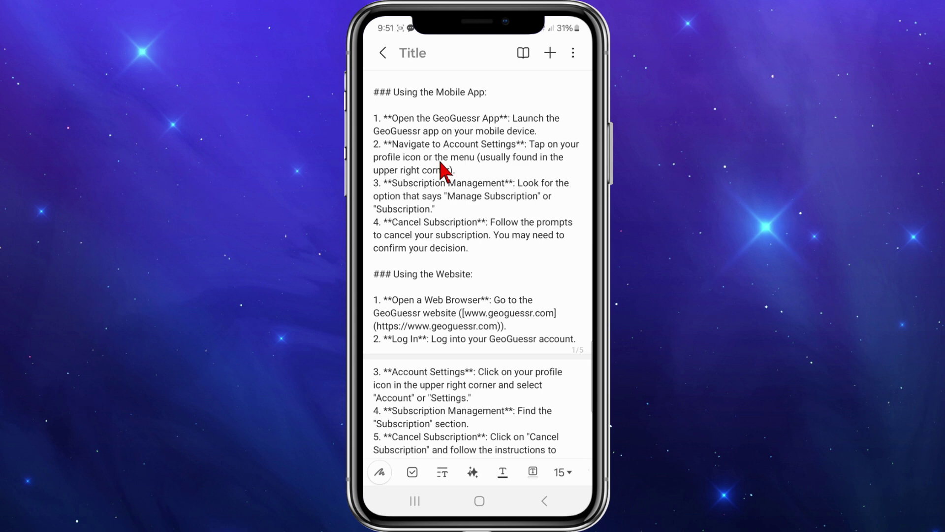
{"action": "scroll", "coordinate": [442, 170], "scroll_direction": "up", "scroll_amount": 1}
{"action": "scroll", "coordinate": [441, 170], "scroll_direction": "down", "scroll_amount": 1}
{"action": "scroll", "coordinate": [442, 170], "scroll_direction": "down", "scroll_amount": 1}
{"action": "scroll", "coordinate": [441, 170], "scroll_direction": "down", "scroll_amount": 1}
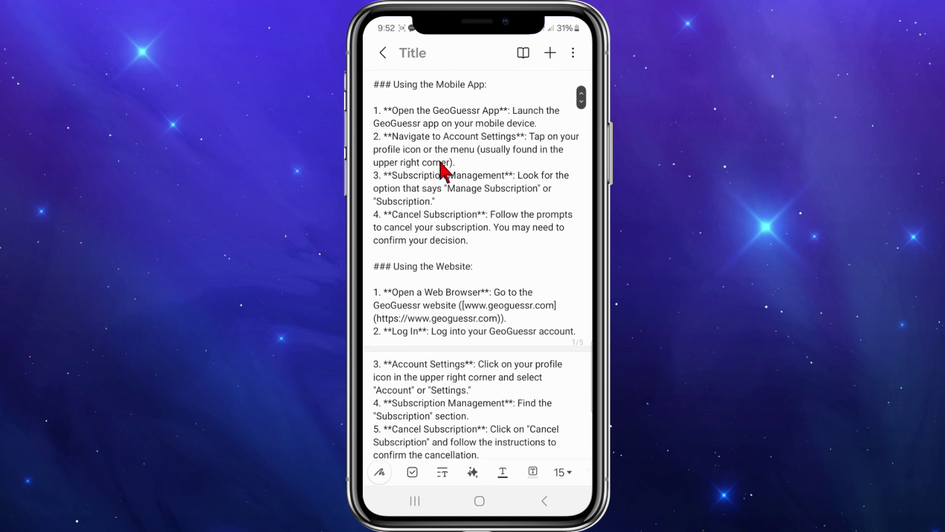
{"action": "scroll", "coordinate": [442, 170], "scroll_direction": "down", "scroll_amount": 1}
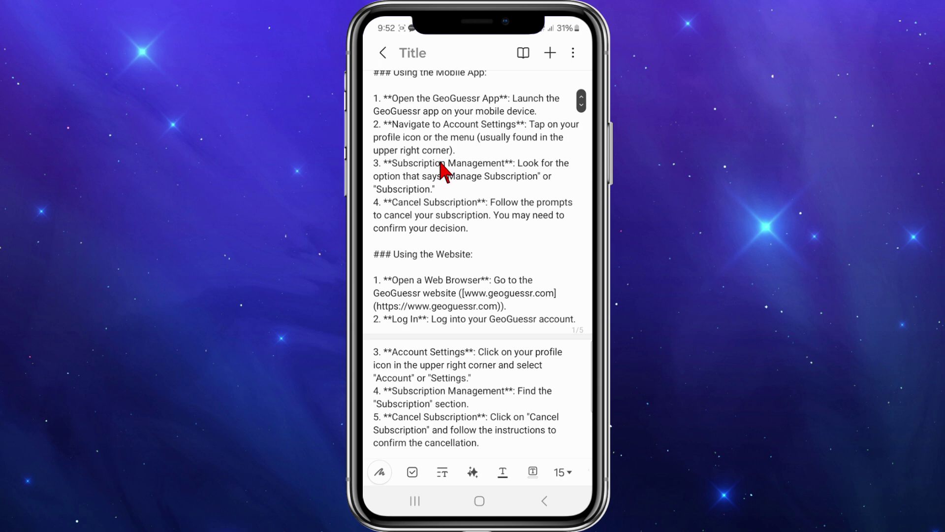
{"action": "scroll", "coordinate": [441, 169], "scroll_direction": "down", "scroll_amount": 1}
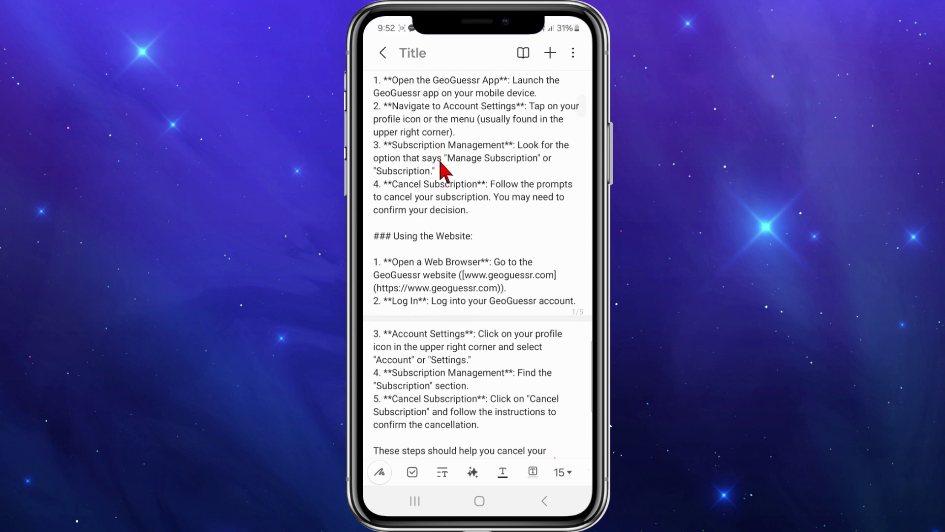
{"action": "scroll", "coordinate": [442, 169], "scroll_direction": "down", "scroll_amount": 1}
{"action": "scroll", "coordinate": [442, 170], "scroll_direction": "down", "scroll_amount": 1}
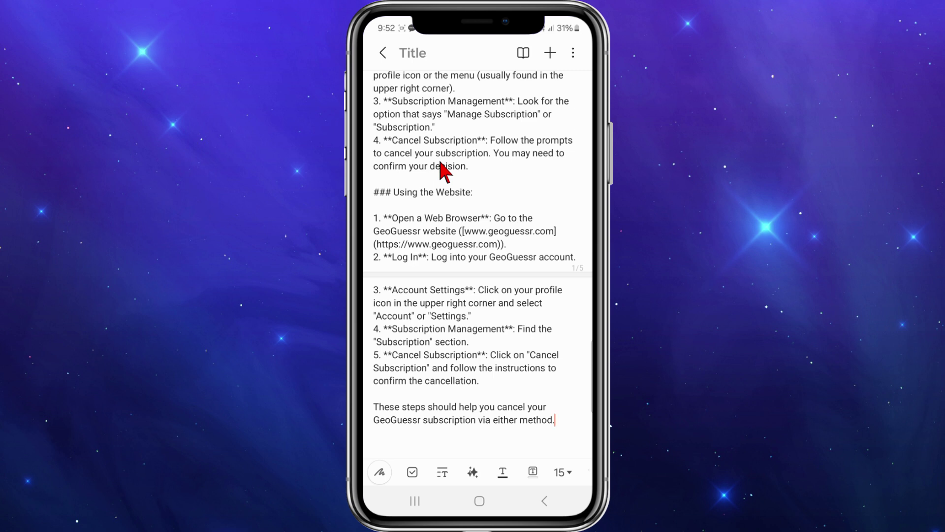
{"action": "scroll", "coordinate": [442, 169], "scroll_direction": "down", "scroll_amount": 1}
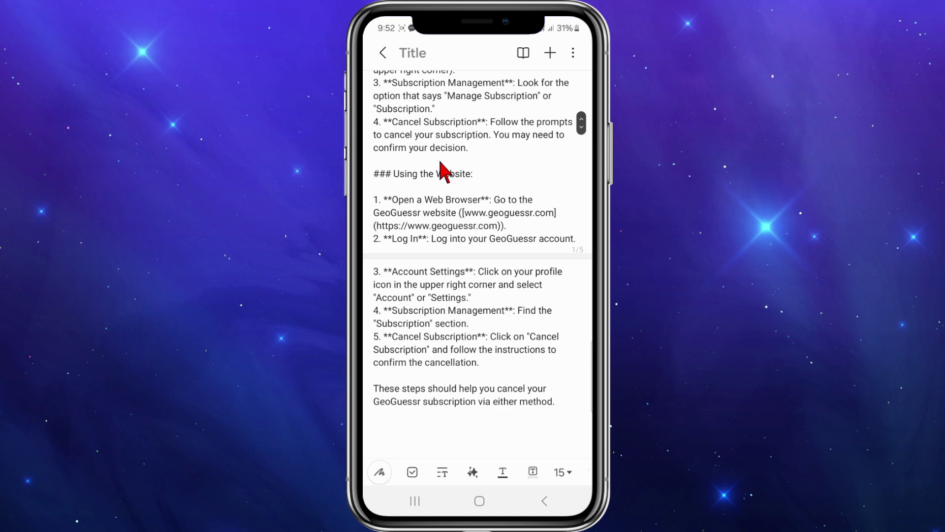
{"action": "scroll", "coordinate": [442, 170], "scroll_direction": "down", "scroll_amount": 1}
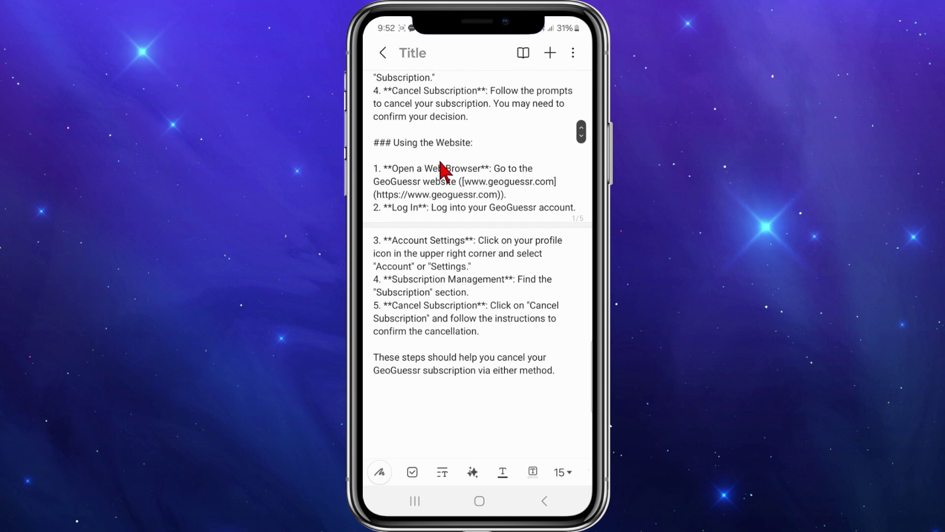
{"action": "scroll", "coordinate": [442, 170], "scroll_direction": "down", "scroll_amount": 1}
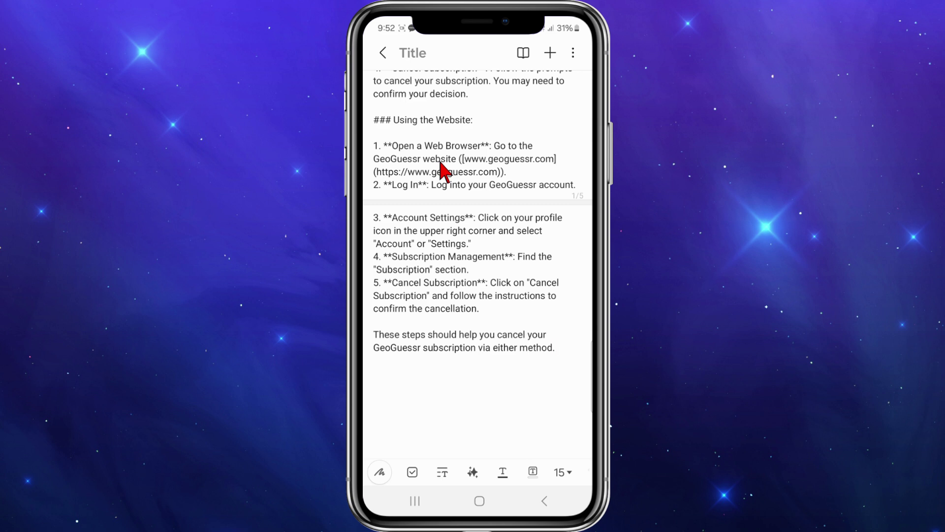
{"action": "scroll", "coordinate": [441, 170], "scroll_direction": "down", "scroll_amount": 1}
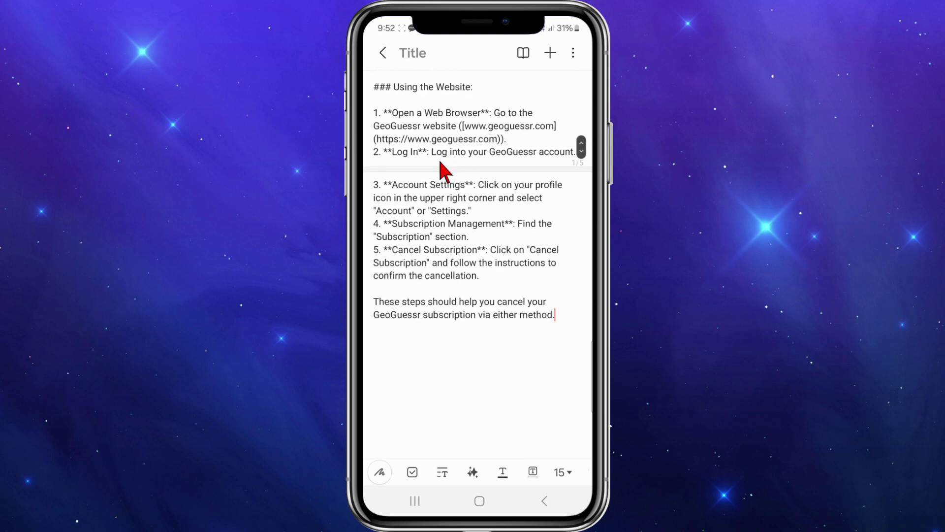
{"action": "scroll", "coordinate": [442, 170], "scroll_direction": "down", "scroll_amount": 1}
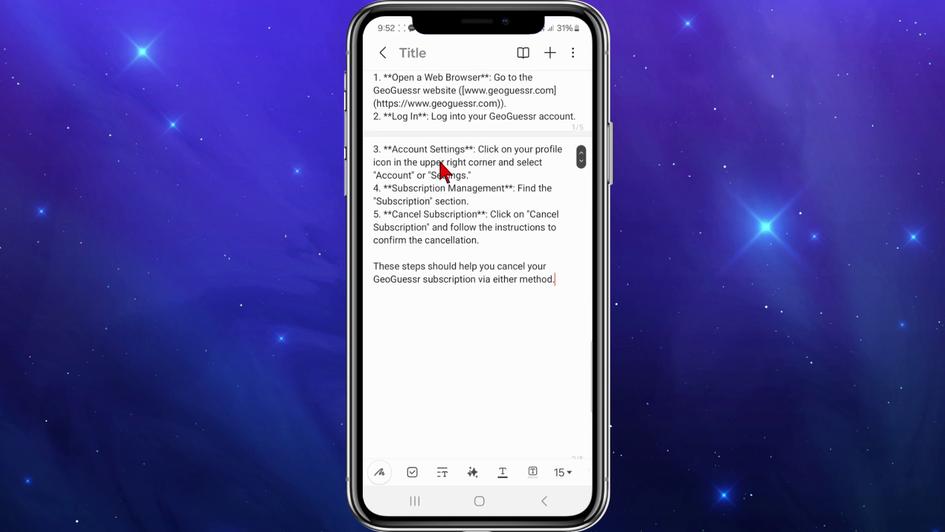
{"action": "scroll", "coordinate": [442, 170], "scroll_direction": "down", "scroll_amount": 1}
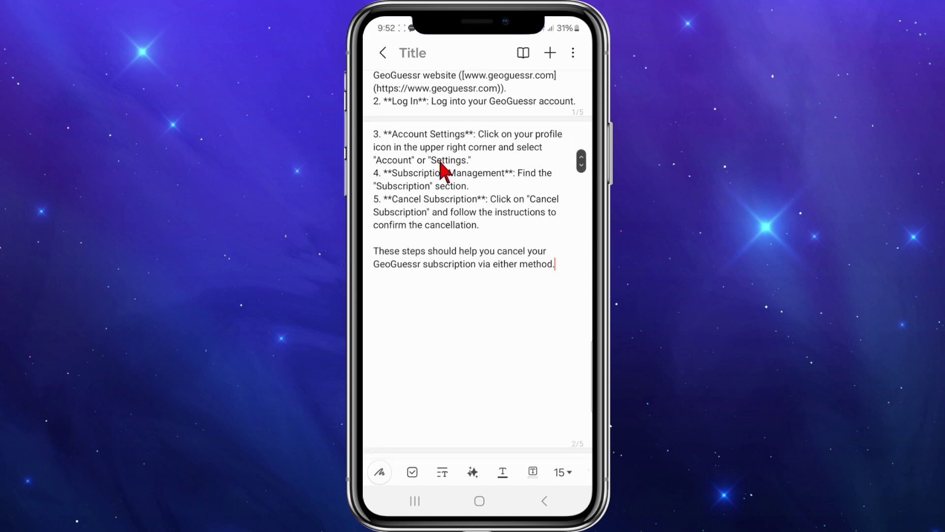
{"action": "scroll", "coordinate": [442, 170], "scroll_direction": "down", "scroll_amount": 1}
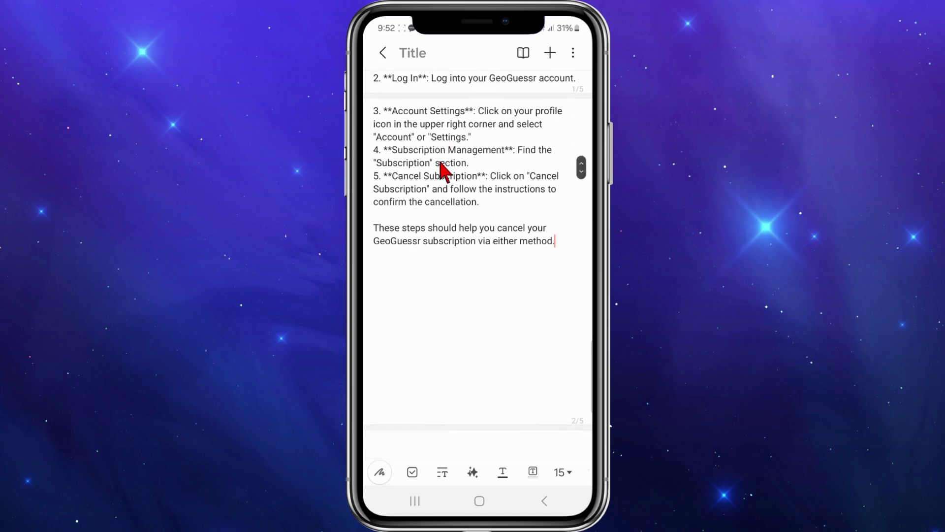
{"action": "scroll", "coordinate": [442, 170], "scroll_direction": "down", "scroll_amount": 1}
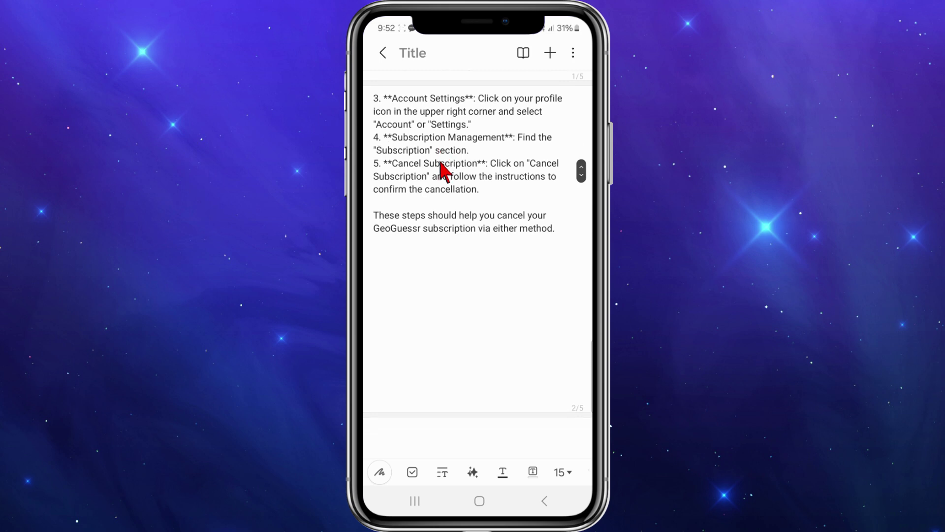
{"action": "scroll", "coordinate": [442, 169], "scroll_direction": "down", "scroll_amount": 1}
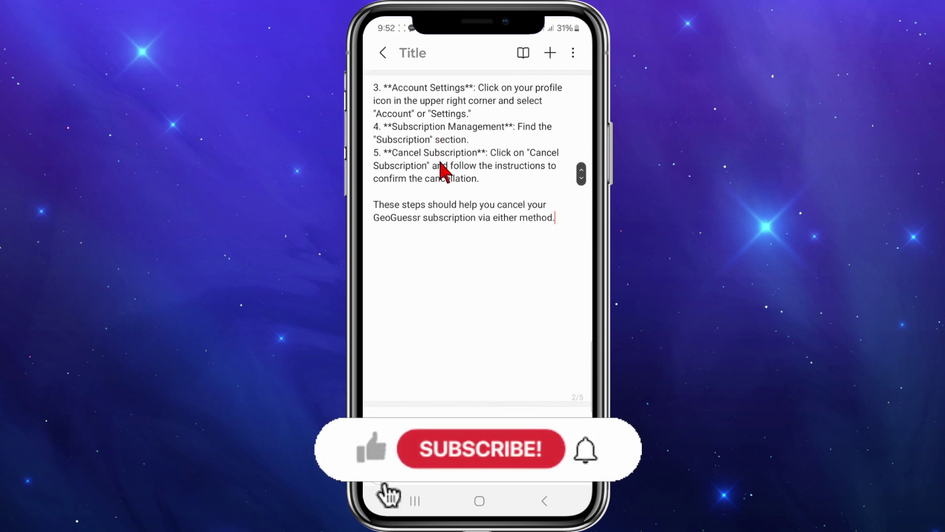
{"action": "scroll", "coordinate": [442, 169], "scroll_direction": "down", "scroll_amount": 1}
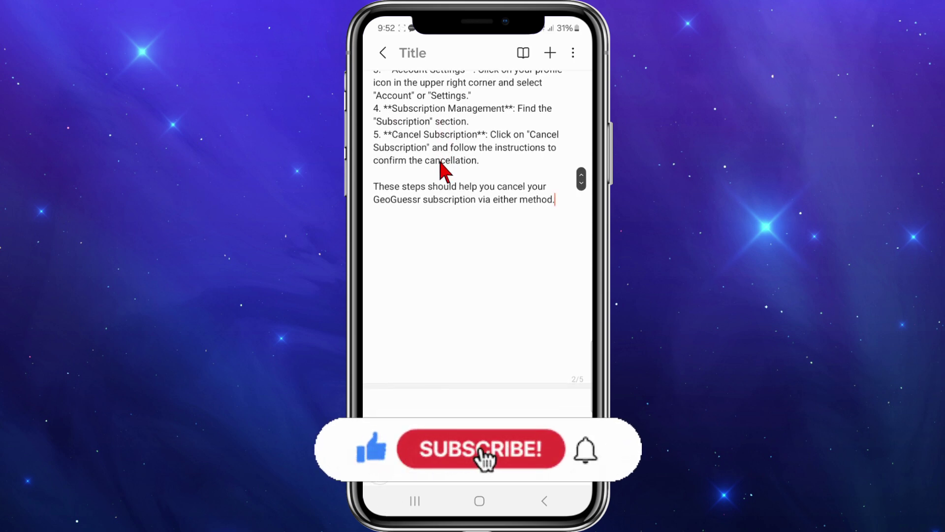
{"action": "scroll", "coordinate": [442, 170], "scroll_direction": "down", "scroll_amount": 1}
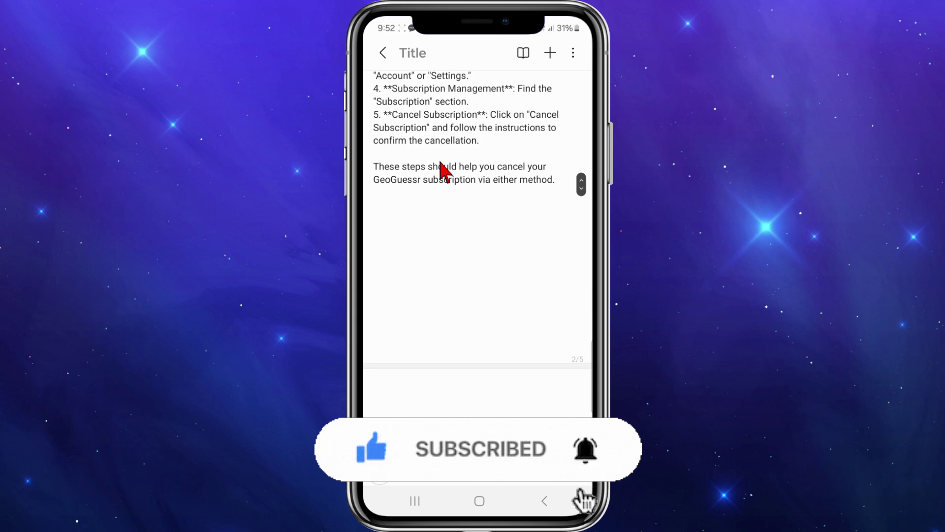
{"action": "scroll", "coordinate": [442, 170], "scroll_direction": "down", "scroll_amount": 1}
{"action": "scroll", "coordinate": [440, 162], "scroll_direction": "down", "scroll_amount": 1}
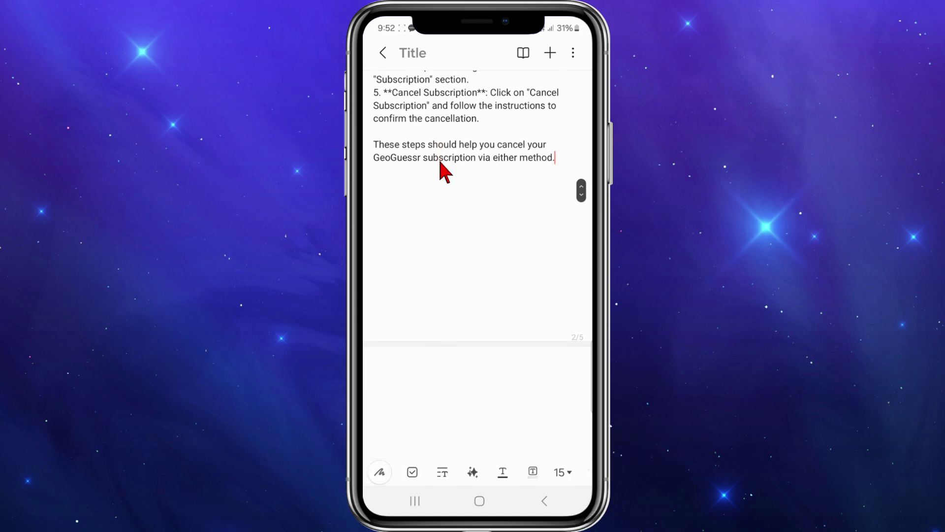